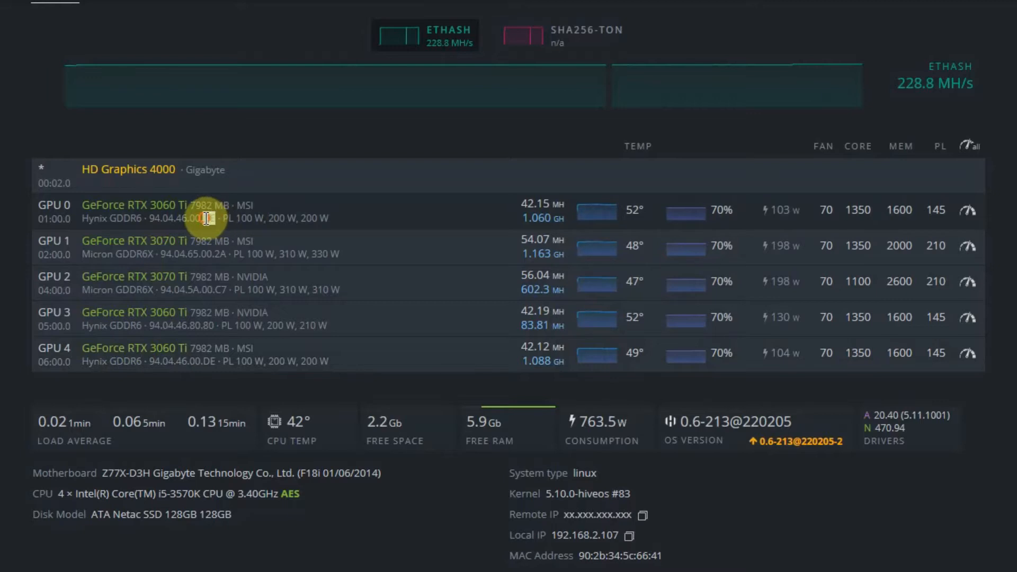
- Compare the VBIOS versions of the two MSI RTX 3060 Ti cards, GPU 0 and GPU 4
drag(203, 218, 213, 218)
click(215, 218)
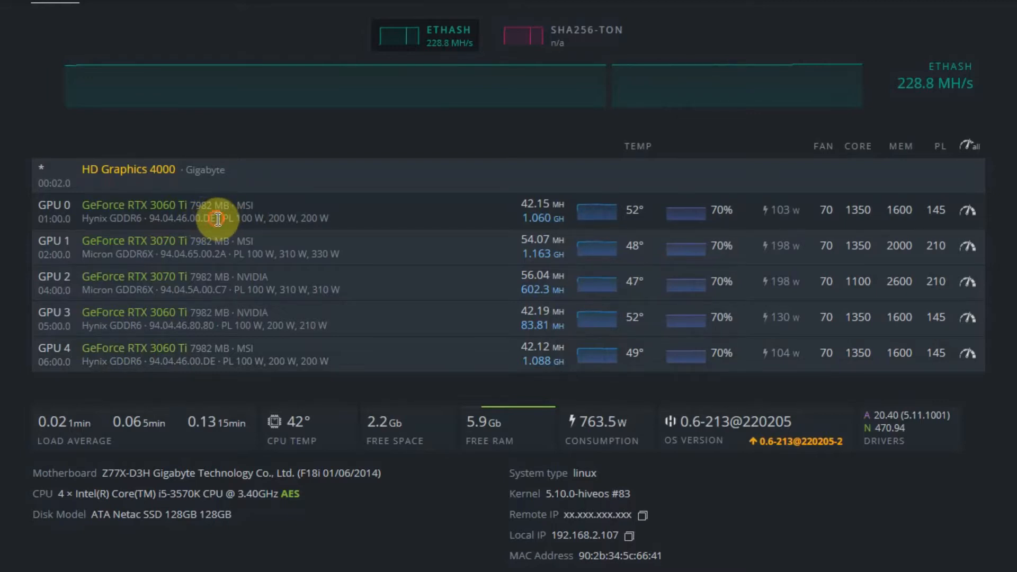
drag(203, 219, 215, 218)
drag(217, 361, 204, 361)
click(276, 361)
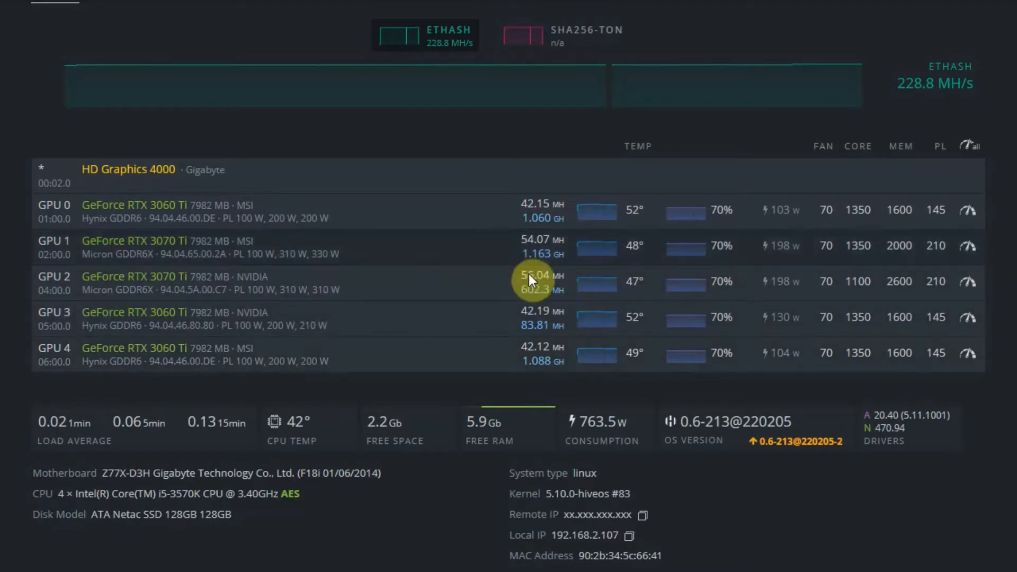
- Compare the power draw of the three RTX 3060 Ti cards, GPU 0, GPU 3 and GPU 4, and check GPU 4's manufacturer
mouse_move(792, 213)
mouse_down()
mouse_move(810, 219)
mouse_move(773, 210)
mouse_up()
click(801, 212)
click(797, 210)
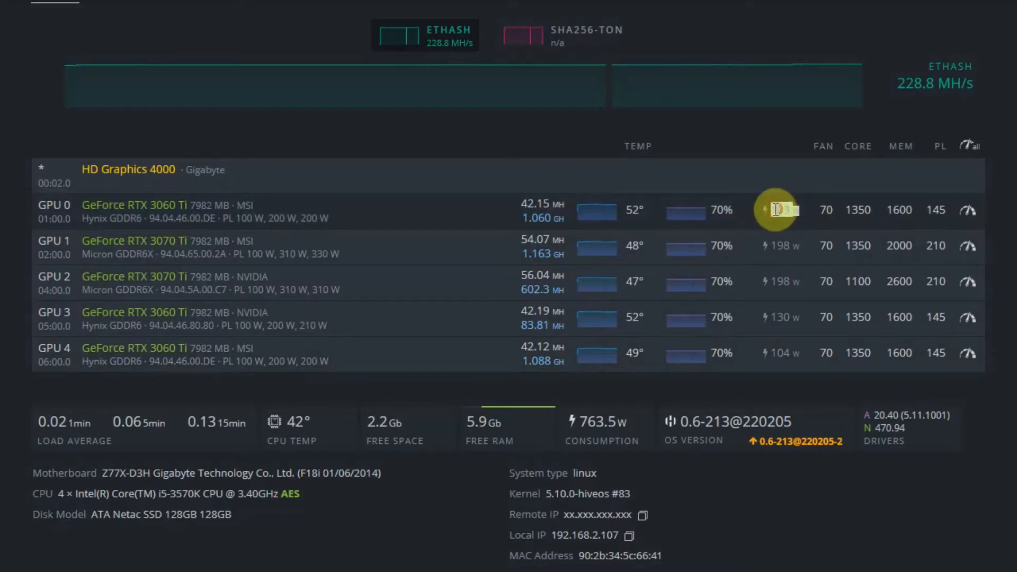
click(801, 211)
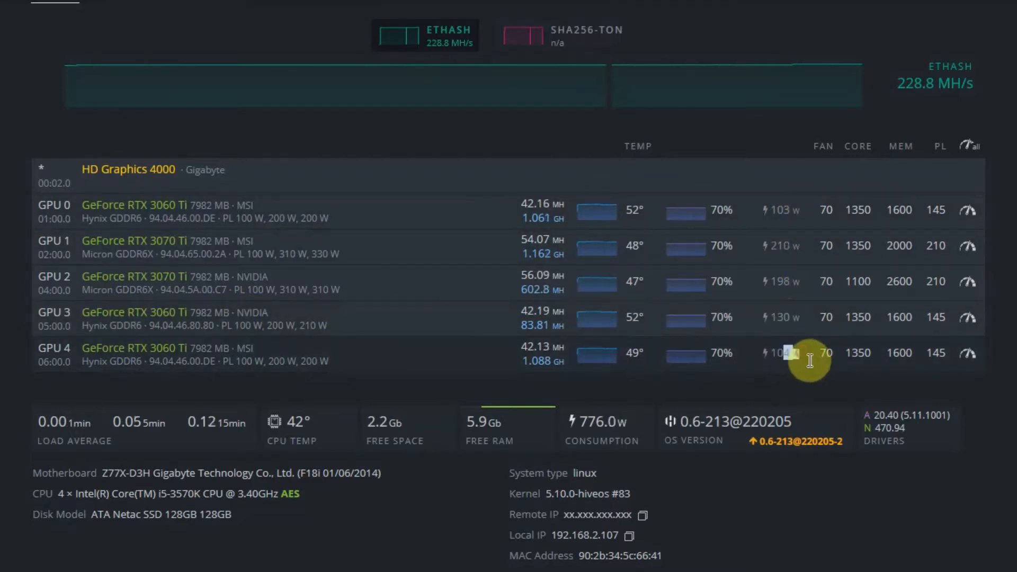
drag(810, 361, 774, 352)
click(788, 353)
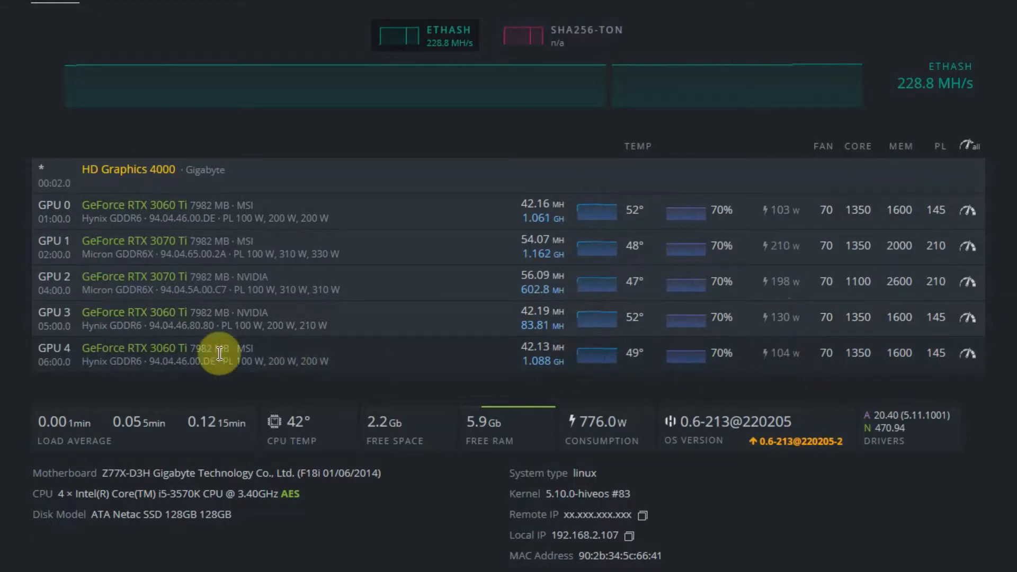
drag(236, 349, 275, 350)
click(257, 349)
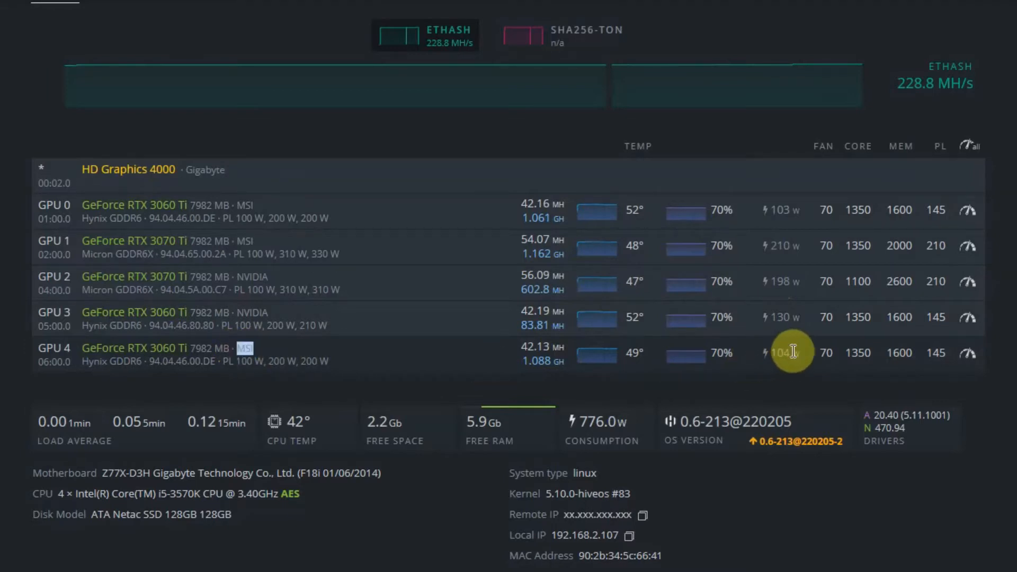
click(805, 320)
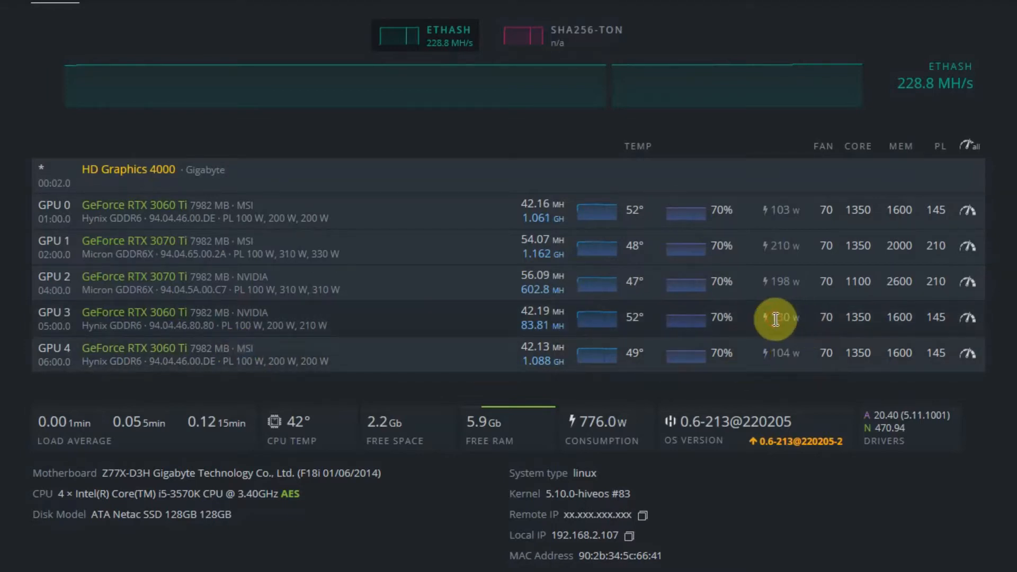
drag(799, 315, 772, 320)
drag(809, 354, 773, 352)
mouse_move(785, 210)
mouse_down()
mouse_move(805, 207)
mouse_move(776, 210)
mouse_move(799, 210)
mouse_up()
click(780, 210)
click(800, 210)
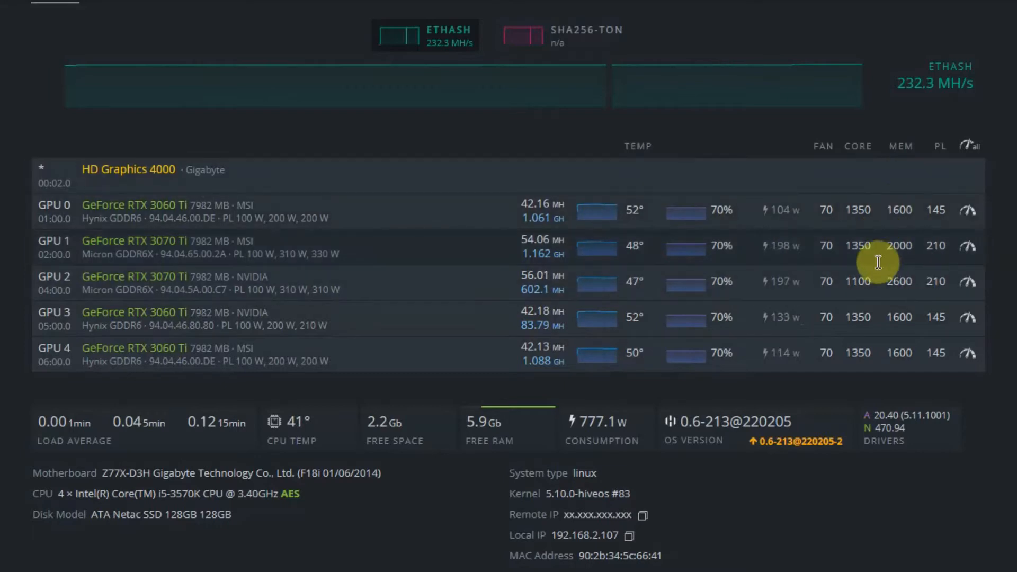
- Examine the Ethash hash rate of GPU 0 in the GPU list
double_click(541, 203)
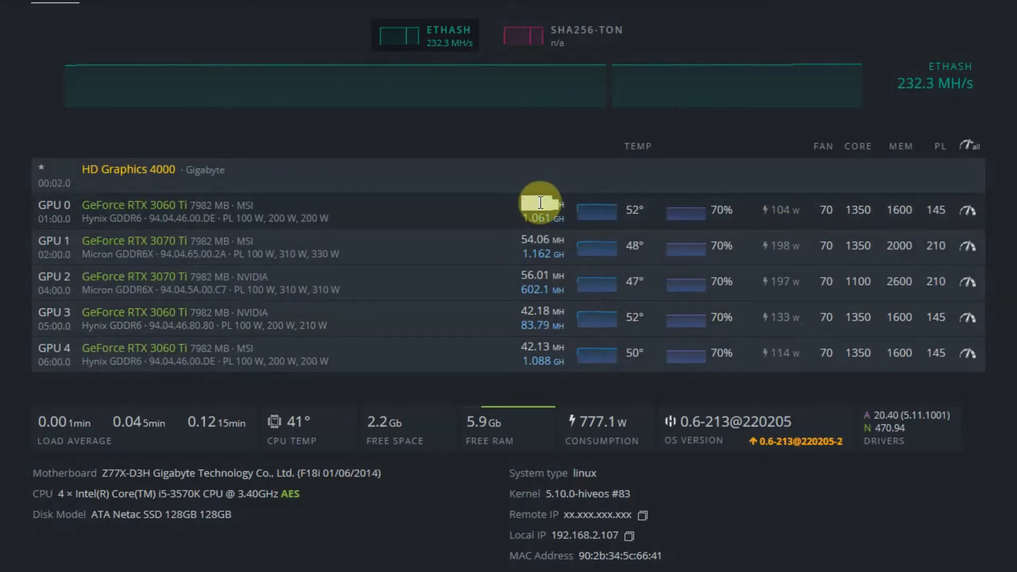
click(567, 211)
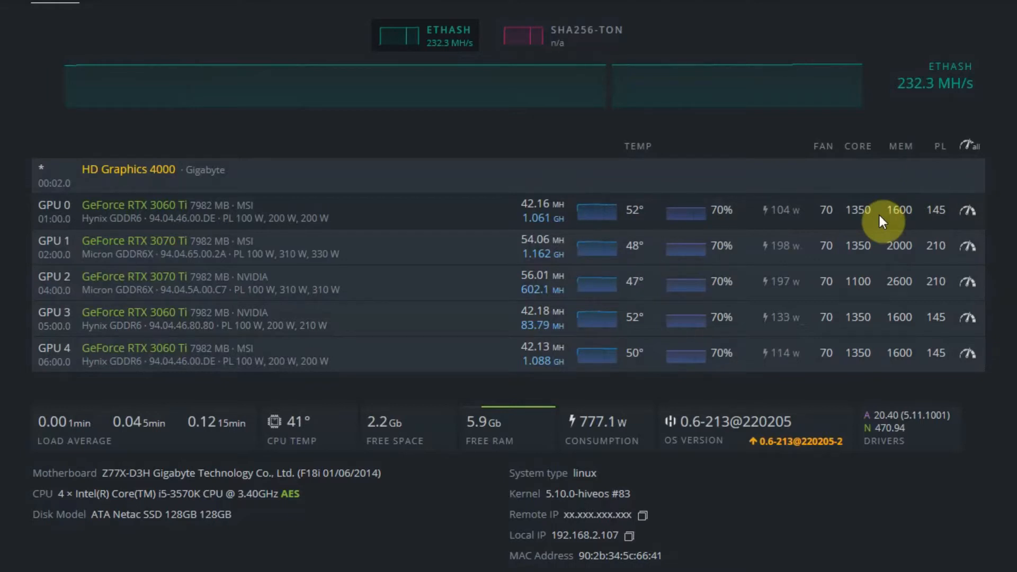
mouse_move(523, 203)
mouse_down()
mouse_move(560, 206)
mouse_move(525, 205)
mouse_up()
click(547, 204)
click(524, 204)
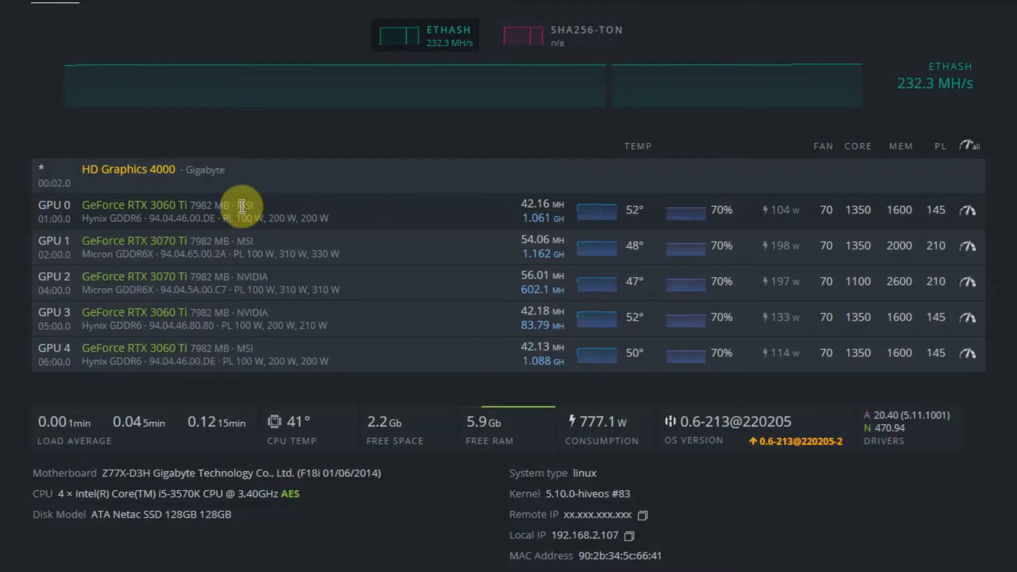
- Check GPU 0's manufacturer and review the BIOS internals of its matching VBIOS database entry, MSI.RTX3060Ti.8192.210519.rom
drag(238, 207, 260, 210)
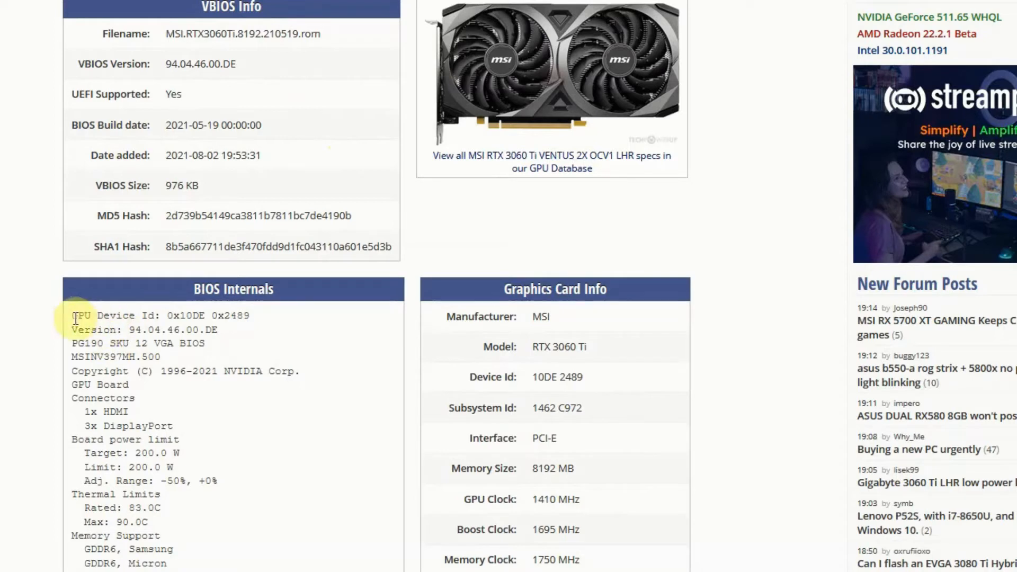
drag(73, 314, 249, 490)
click(247, 490)
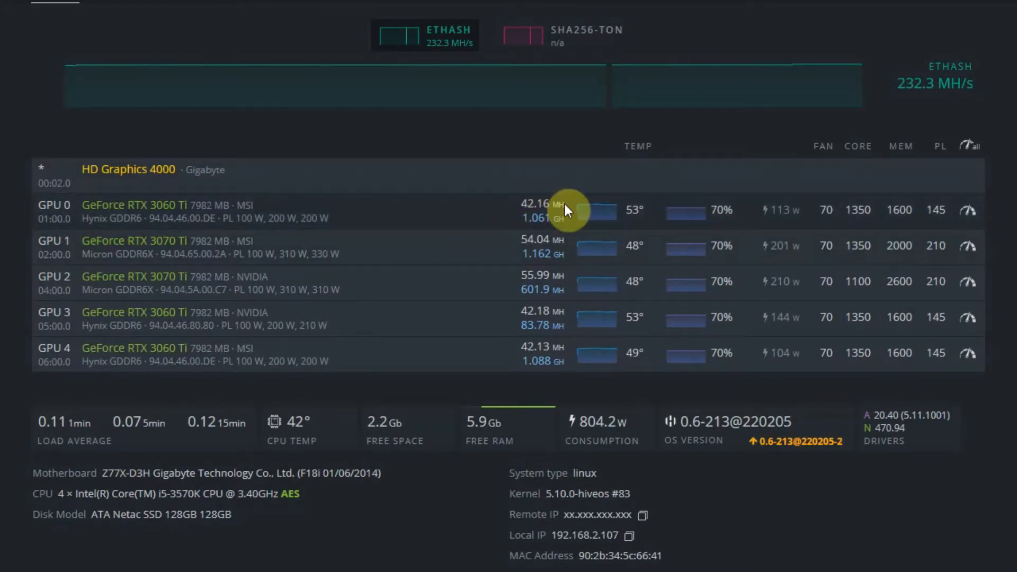
- Compare GPU 0's two hash rate readings in the rig's GPU list and check its power limit values
drag(526, 205, 546, 203)
click(554, 204)
click(546, 203)
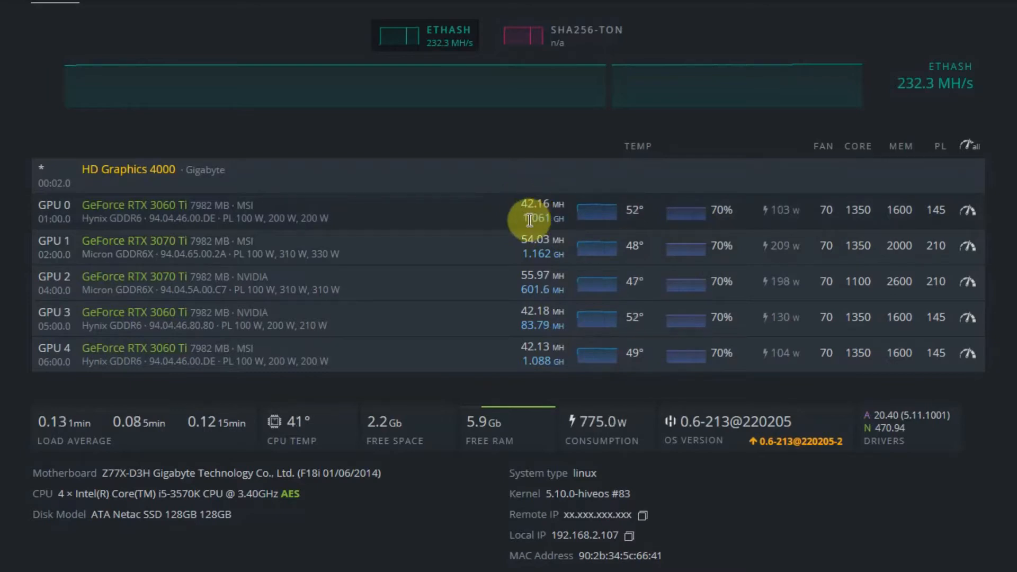
double_click(531, 218)
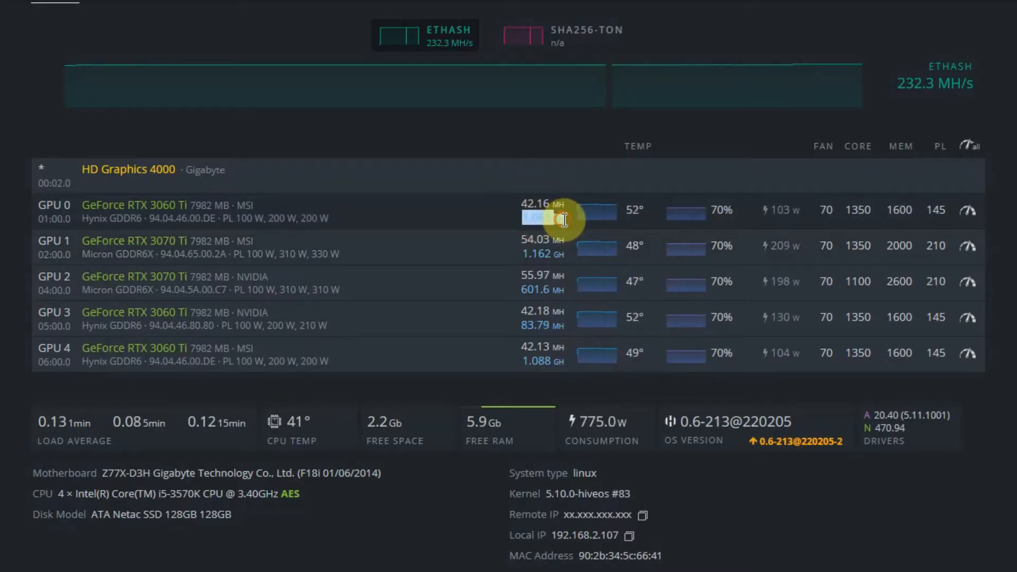
drag(564, 220, 527, 219)
click(520, 219)
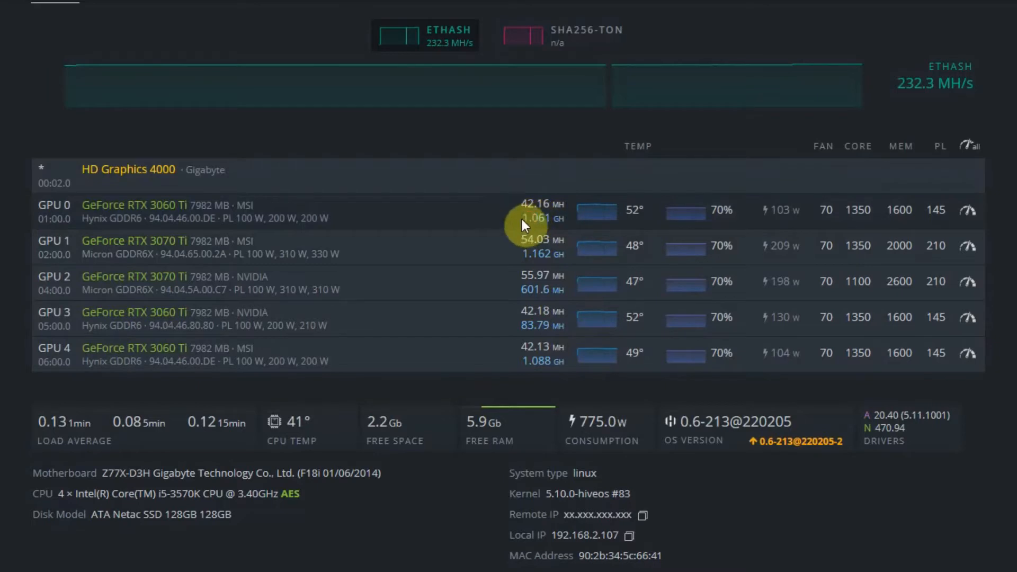
mouse_move(521, 205)
mouse_down()
mouse_move(562, 206)
mouse_move(527, 204)
mouse_up()
click(567, 206)
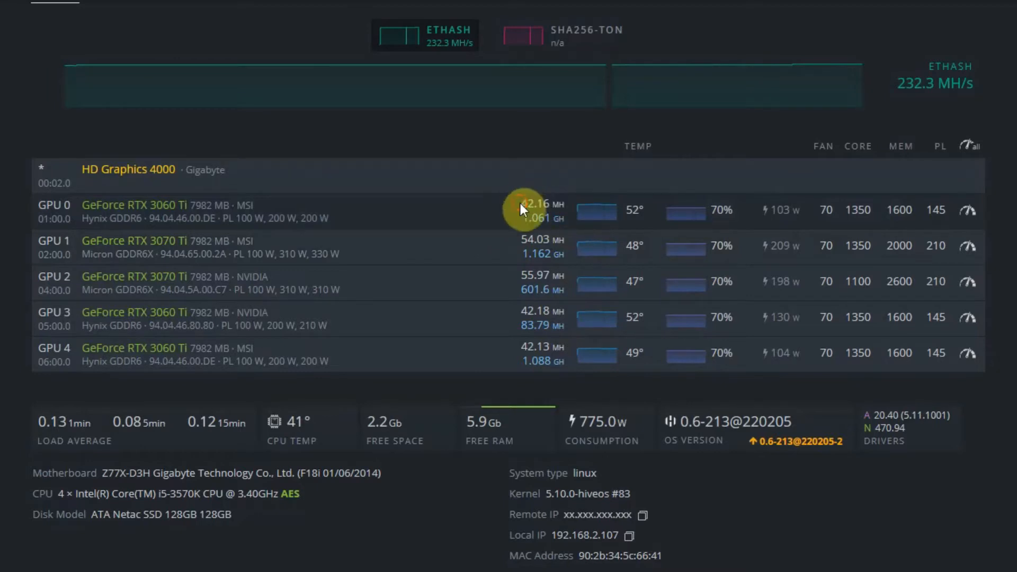
click(522, 204)
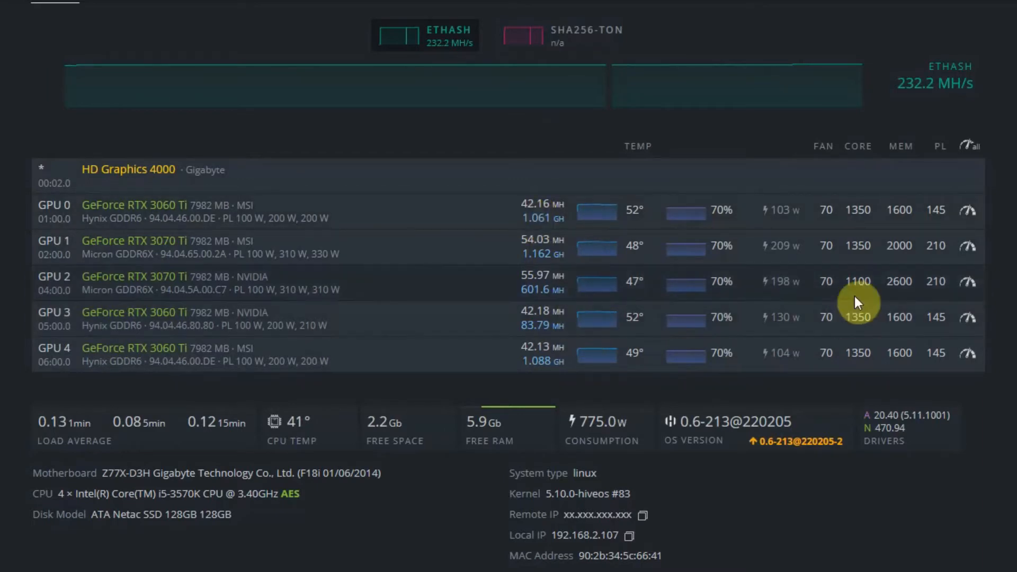
drag(523, 204, 564, 204)
click(559, 220)
click(544, 211)
click(567, 205)
click(524, 206)
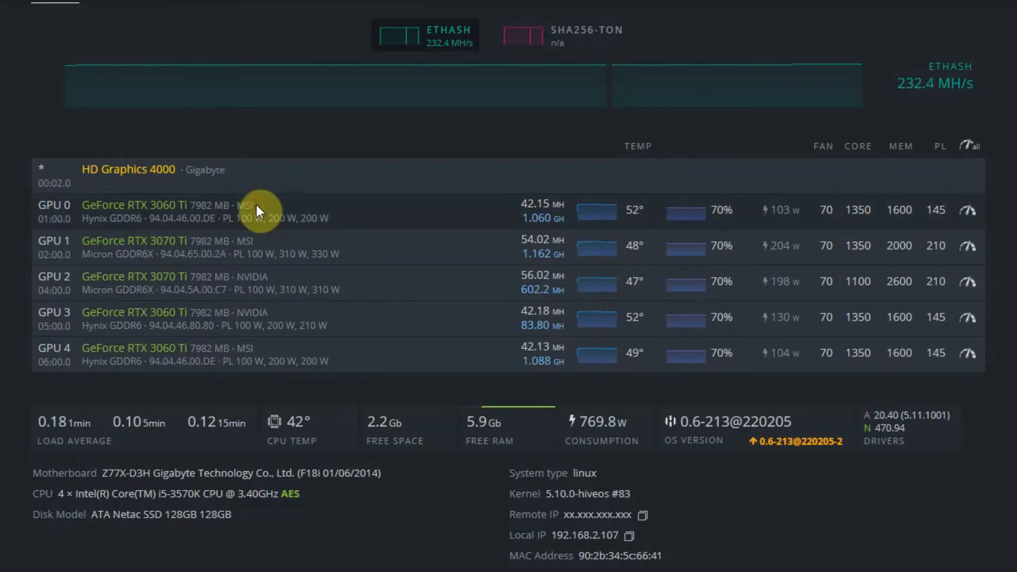
drag(297, 218, 236, 218)
click(312, 218)
- Download the VBIOS of GPU 0 with saving to the farm's VBIOS storage turned off, and save the ROM file locally
click(188, 2)
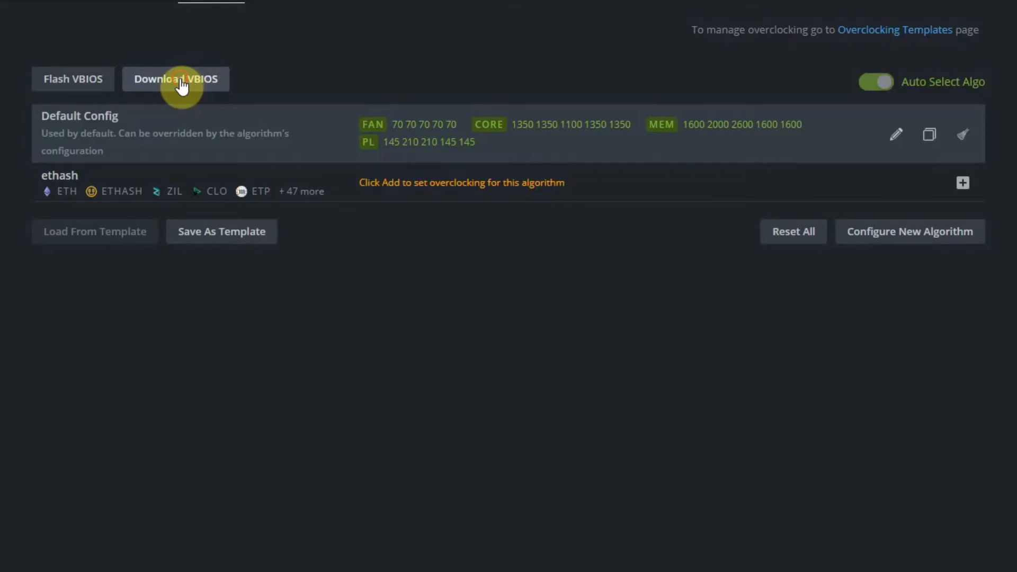
click(181, 84)
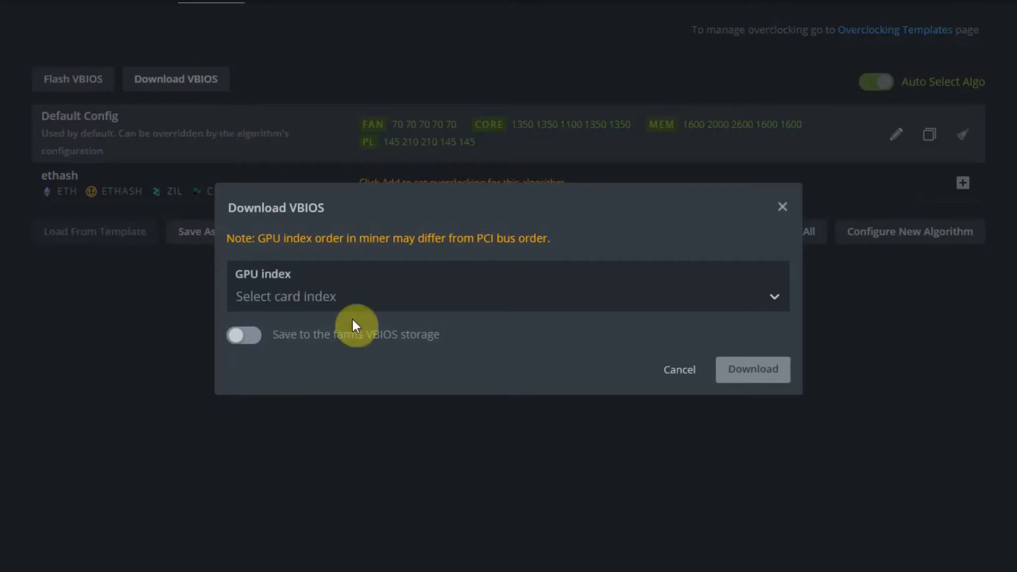
click(363, 293)
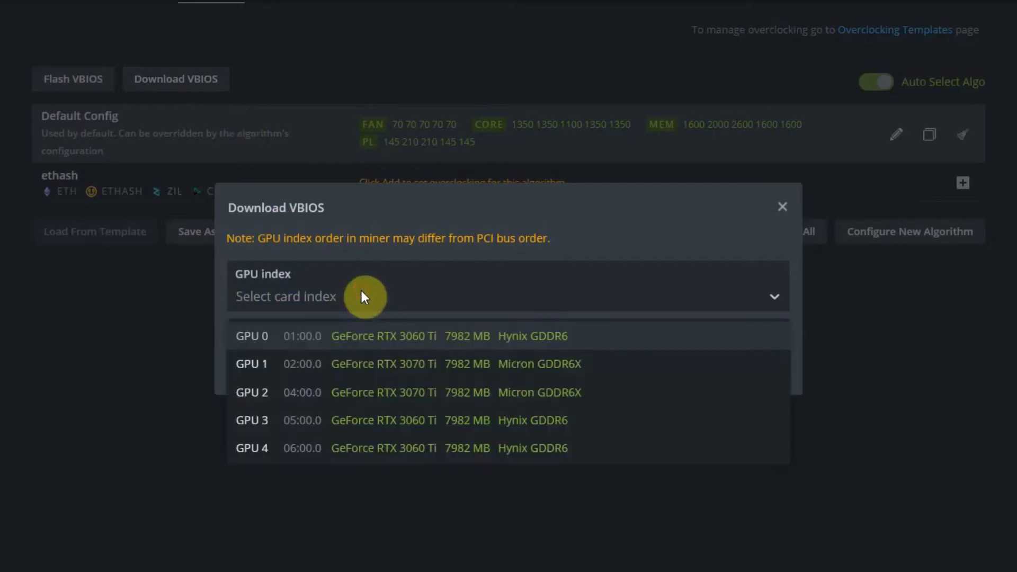
click(365, 341)
click(241, 284)
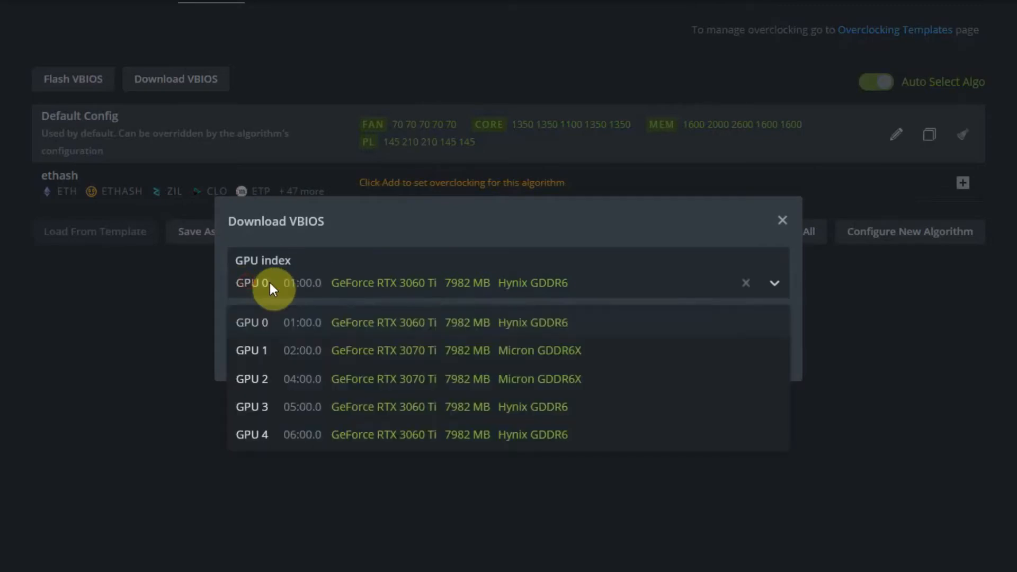
click(278, 325)
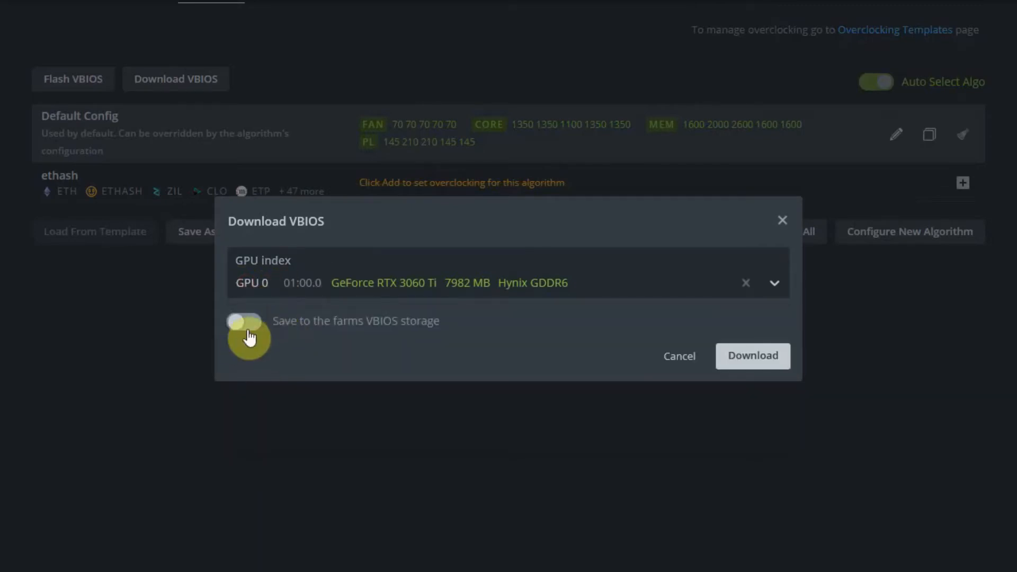
click(254, 325)
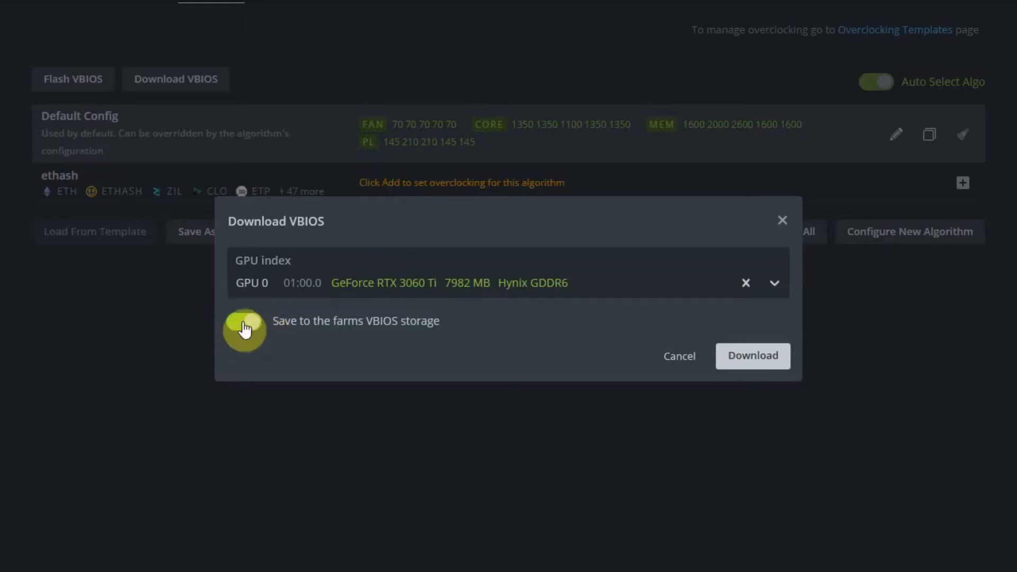
click(244, 324)
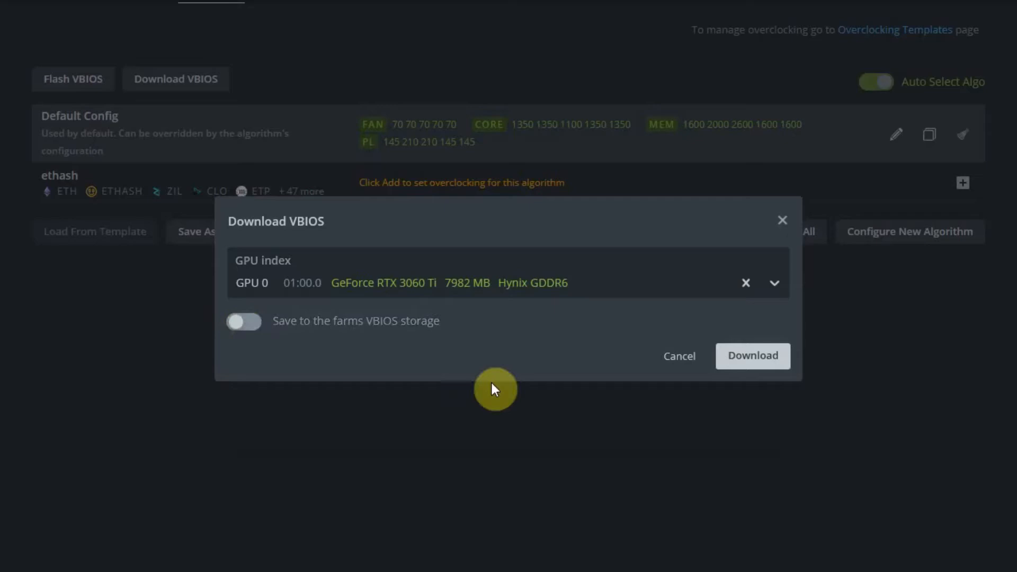
click(763, 360)
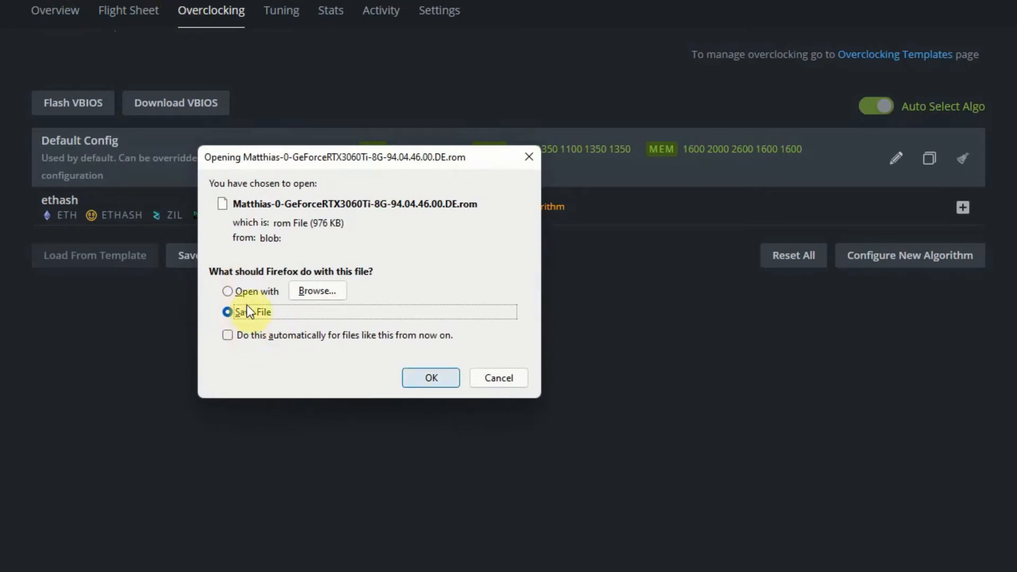
click(427, 377)
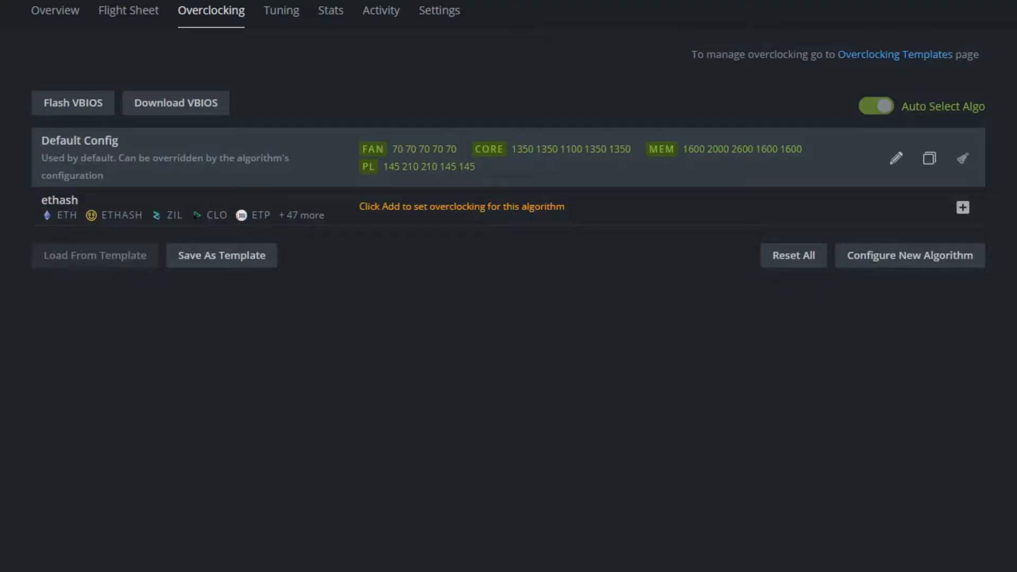
- Set up a VBIOS flash of GPU 0 with the downloaded RTX 3060 Ti ROM file and forced flashing enabled, and cancel before uploading
click(55, 106)
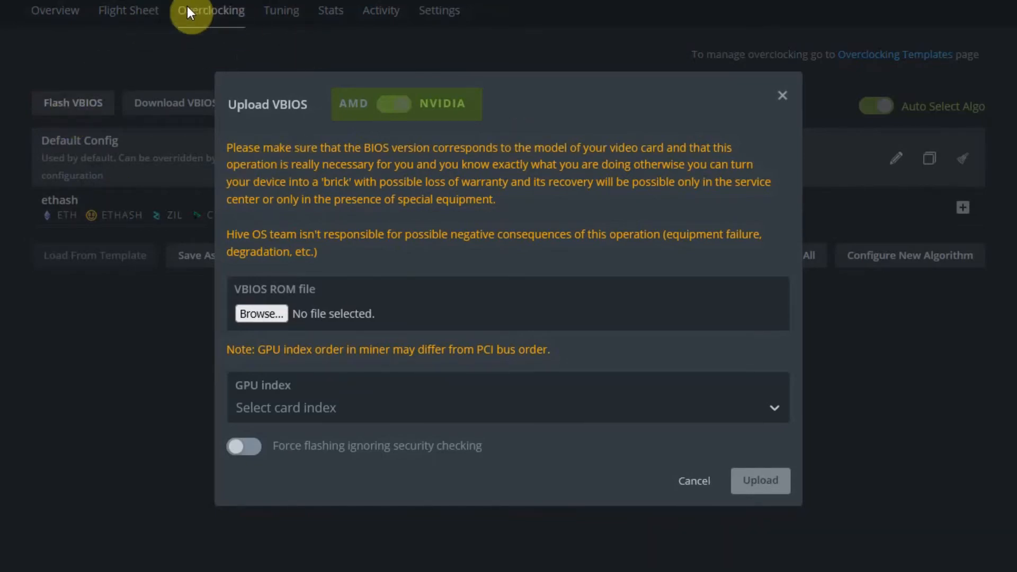
click(256, 314)
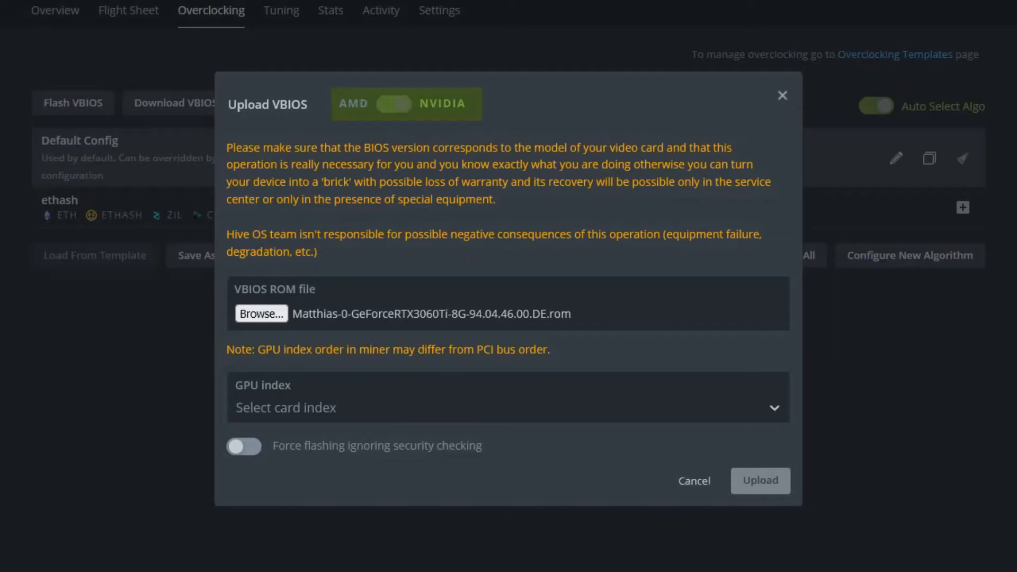
click(318, 409)
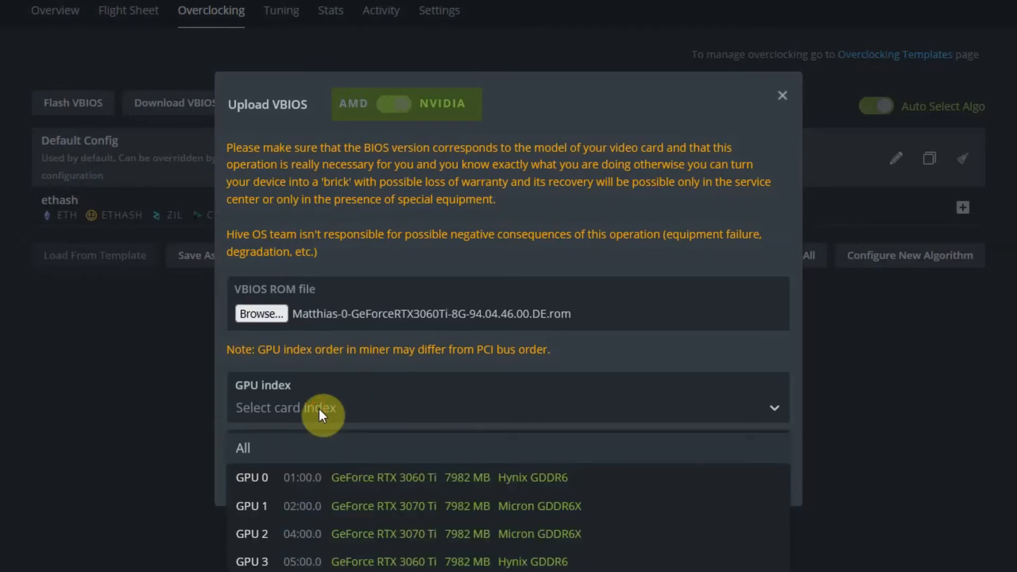
click(310, 477)
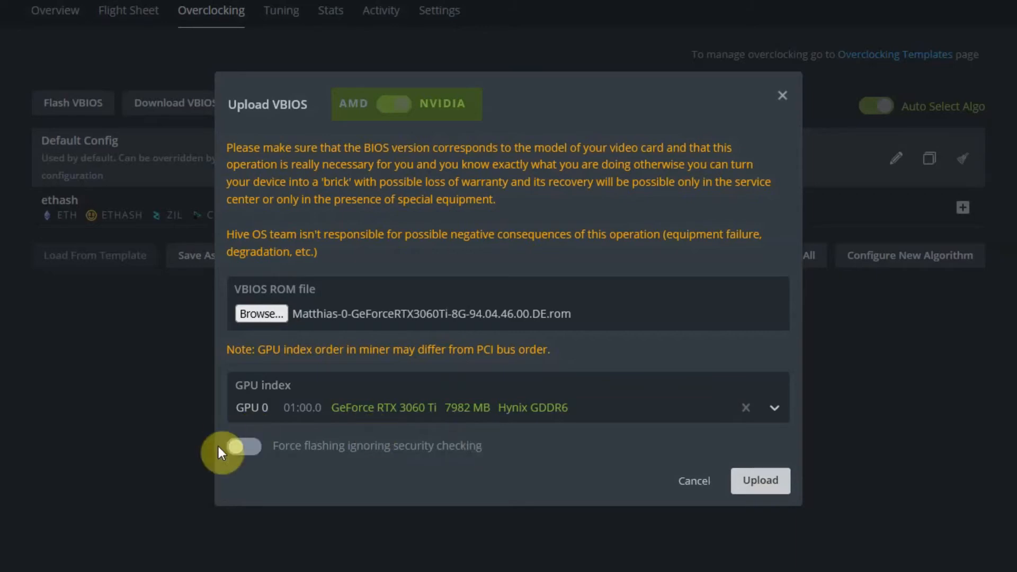
click(246, 447)
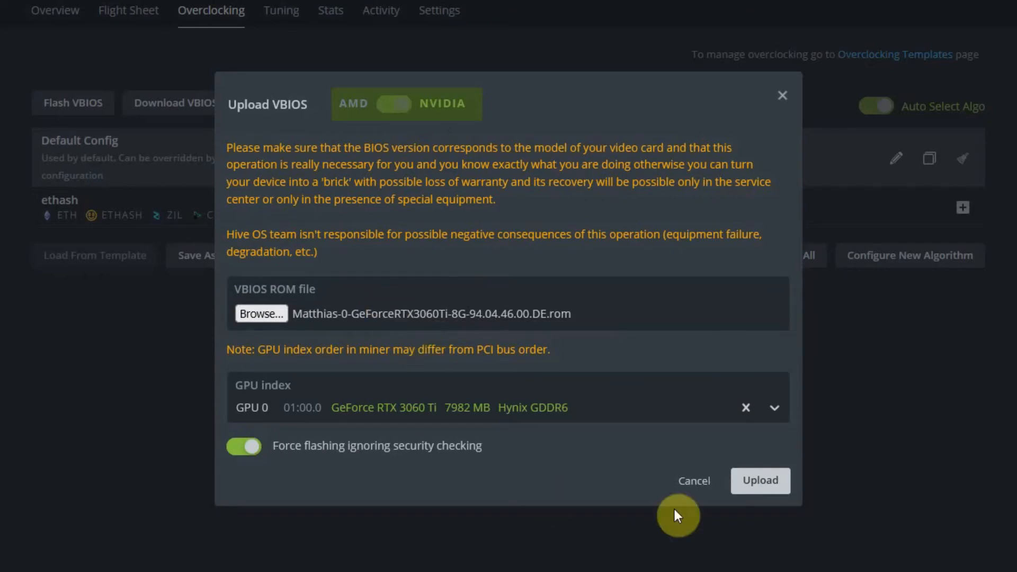
click(684, 483)
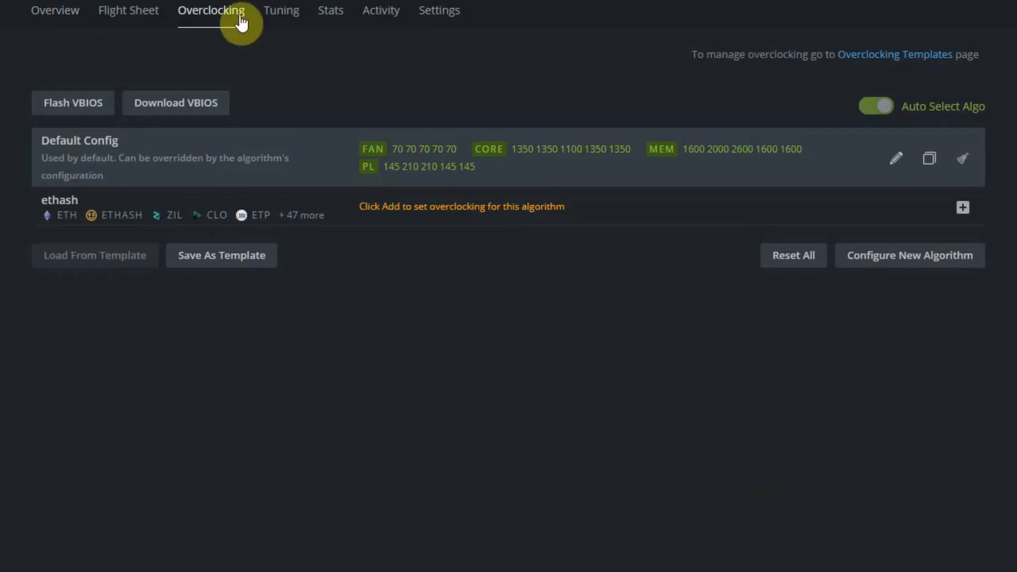
- Return to the rig's overview with the list of GPUs
click(58, 19)
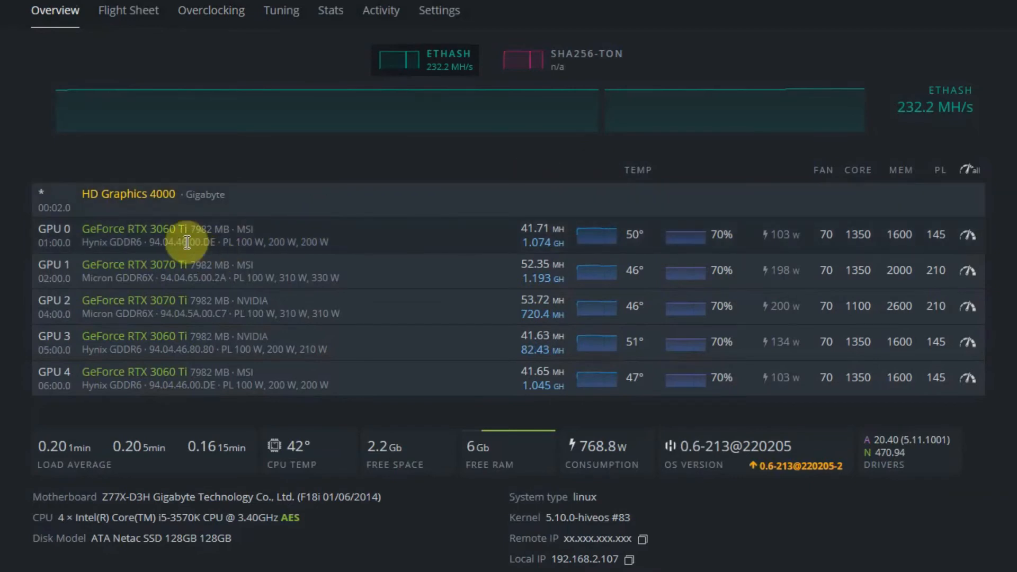
- Compare GPU 0's VBIOS version in the rig's GPU list with the version on the MSI RTX 3060 Ti VBIOS database page
drag(150, 242, 217, 242)
click(216, 241)
click(152, 243)
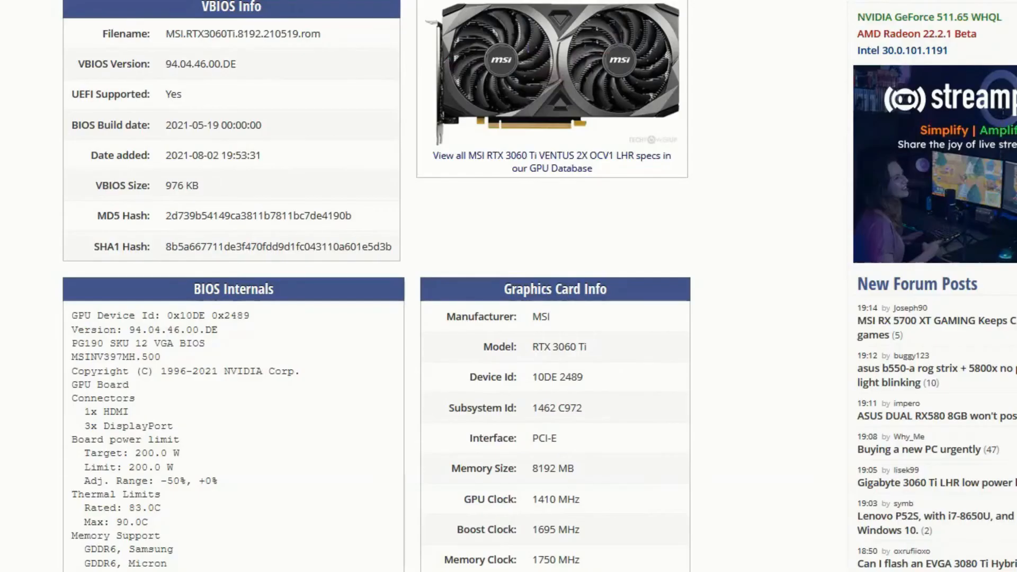
drag(236, 64, 222, 62)
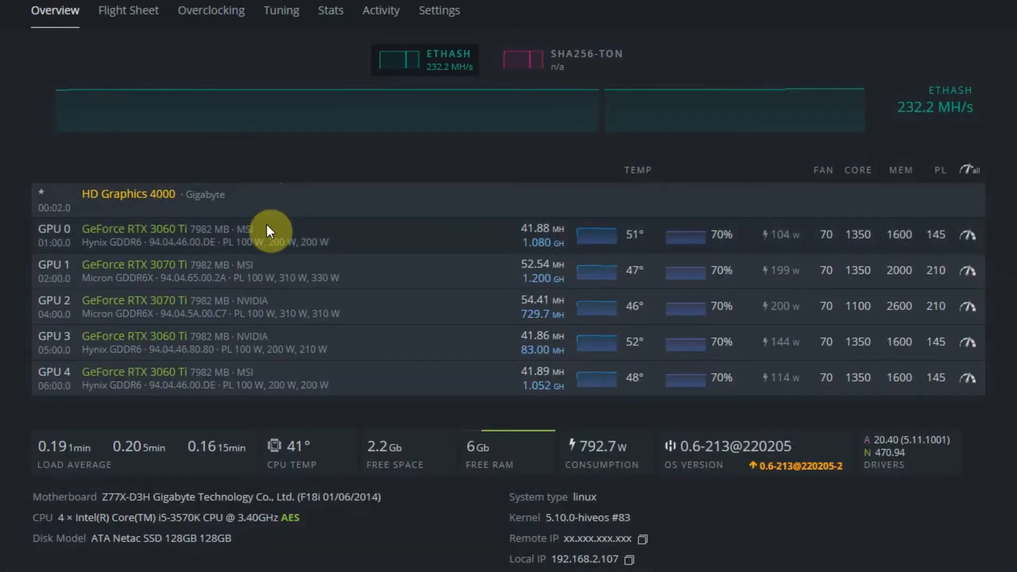
- Compare the ending of GPU 0's VBIOS version with that of GPU 3 in the rig's GPU list
double_click(209, 243)
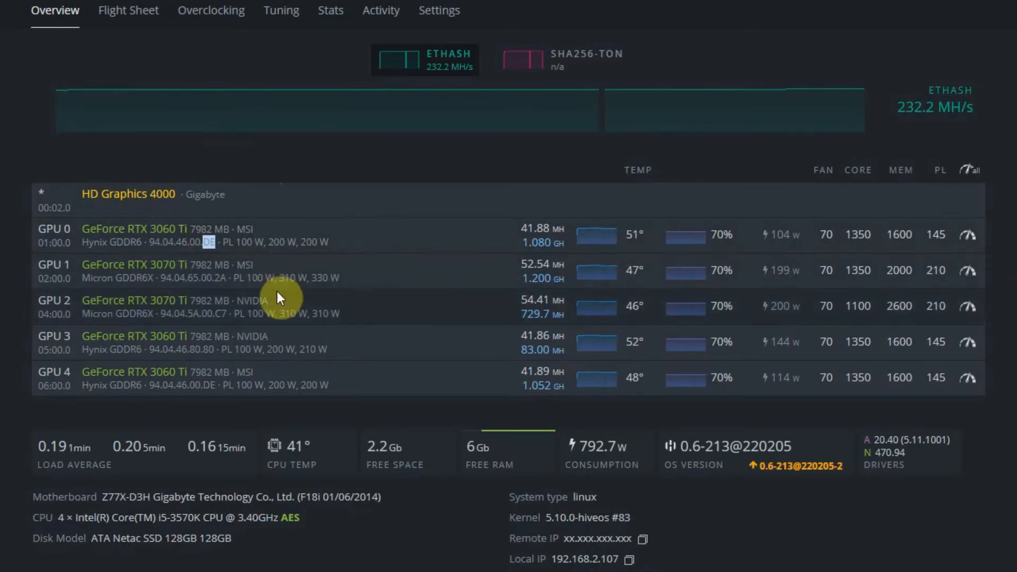
click(216, 352)
drag(217, 352, 189, 351)
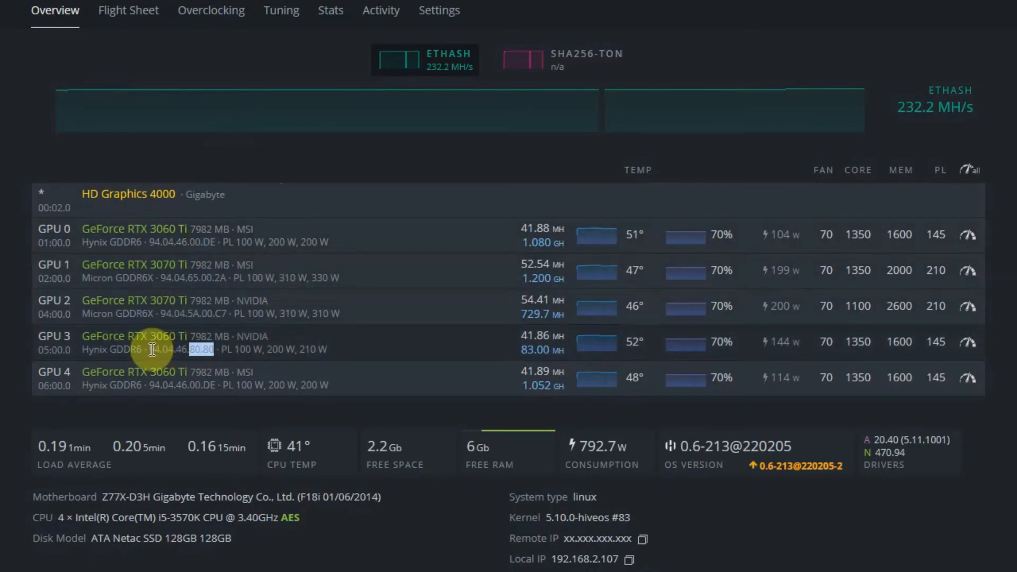
click(214, 356)
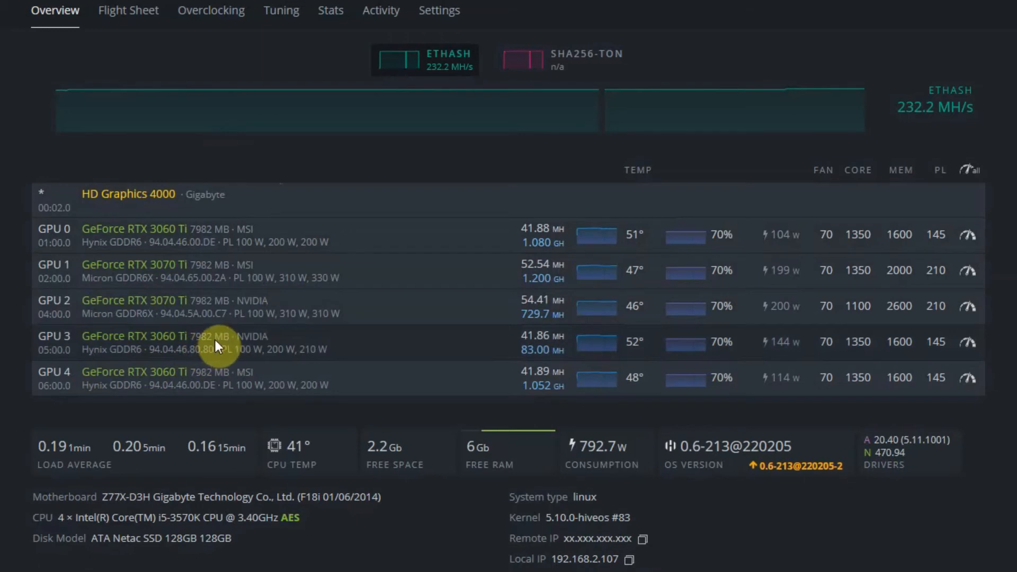
drag(219, 244, 209, 243)
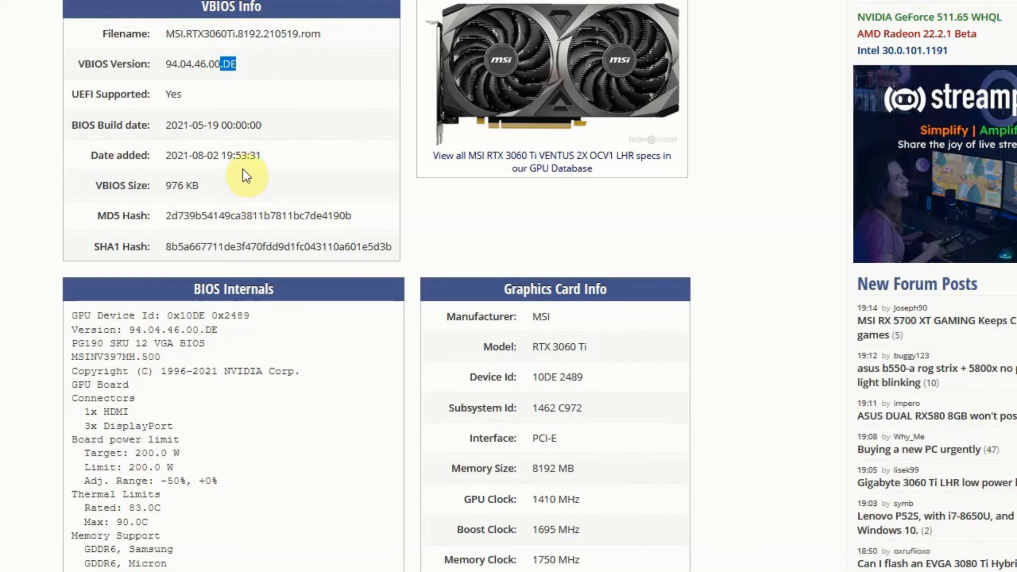
- Return to the VBIOS database results for MSI RTX 3060 Ti cards and compare the versions of the Ventus and Gaming X entries
key(alt+Left)
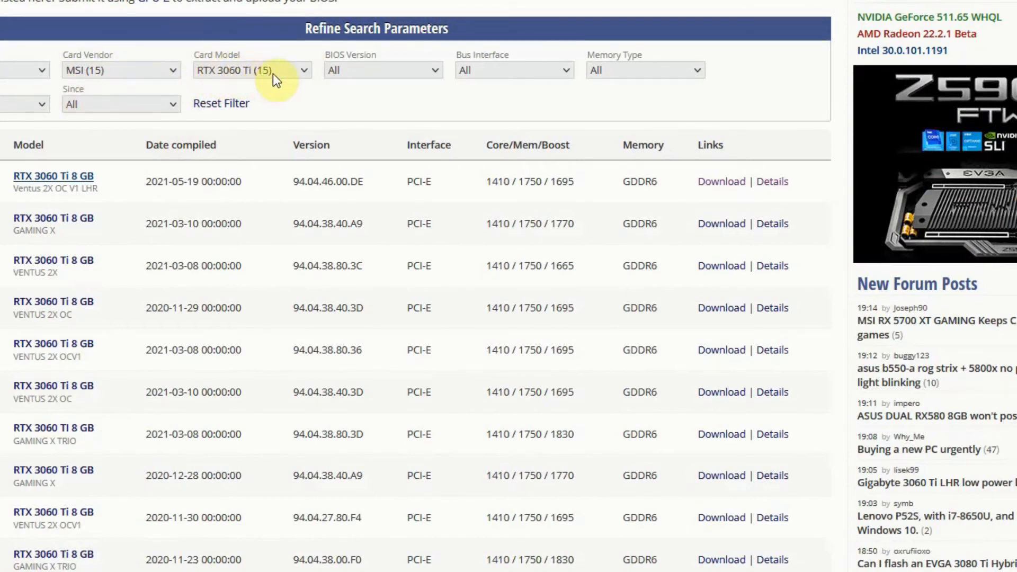
scroll(149, 84, down, 3)
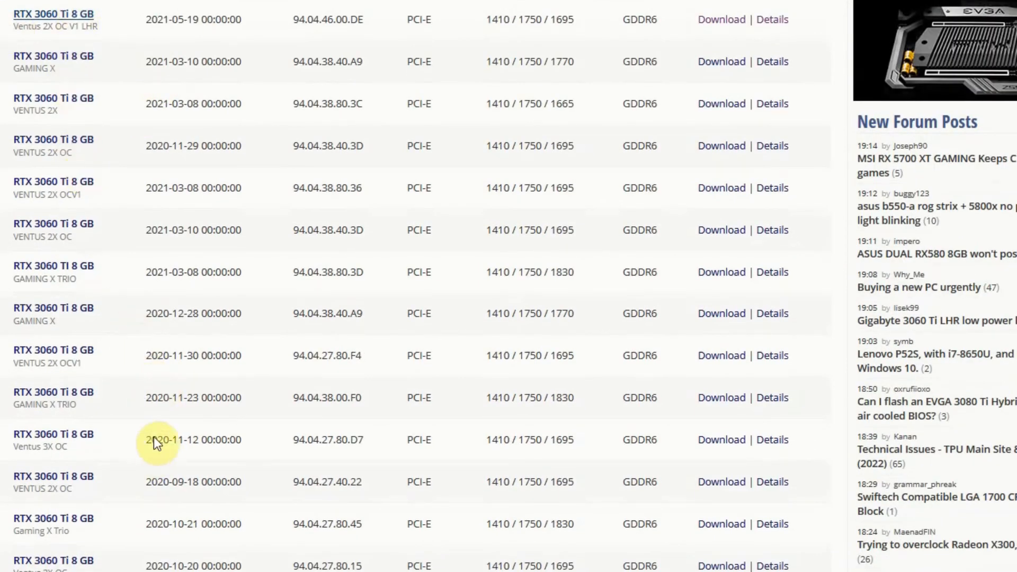
double_click(358, 188)
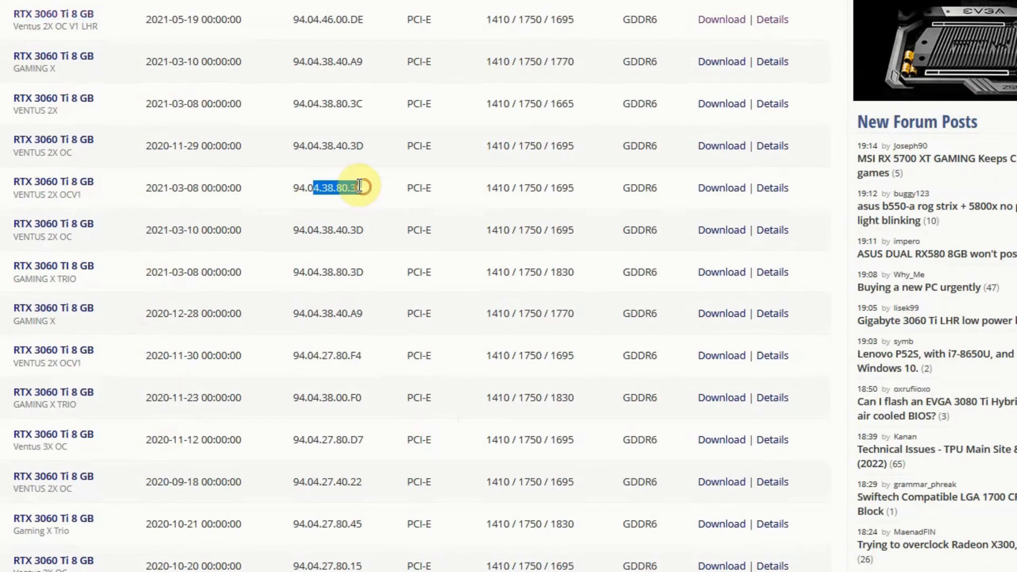
double_click(340, 143)
double_click(358, 62)
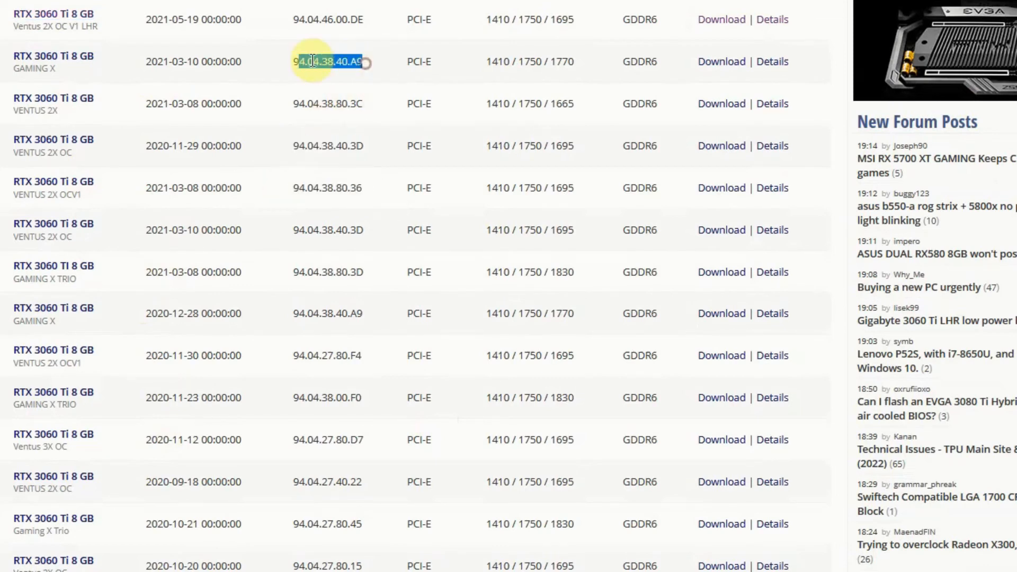
click(300, 59)
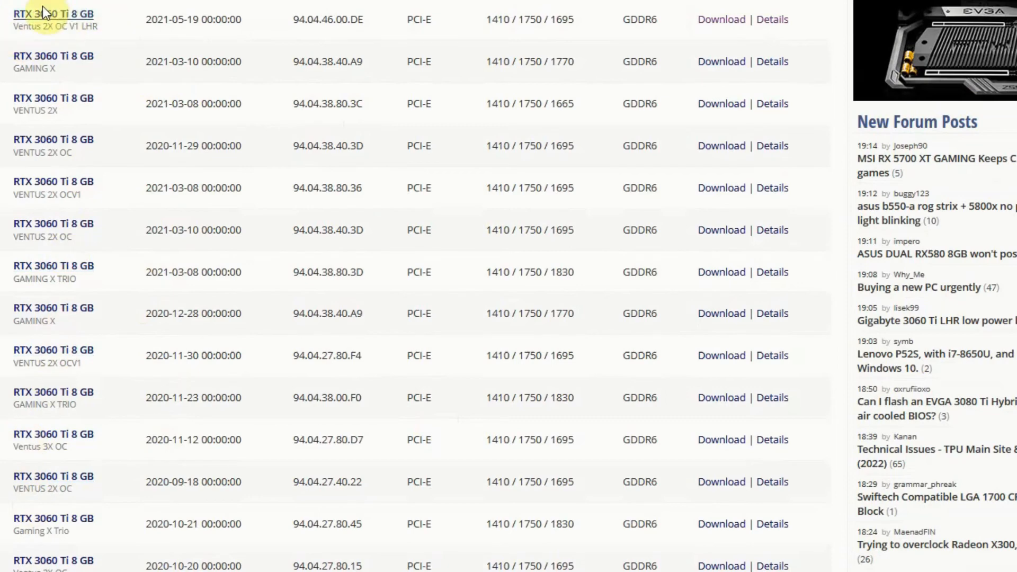
- Open the Ventus 2X OC V1 LHR VBIOS details and compare the version under BIOS Internals with GPU 0's version in Hive OS
scroll(508, 286, up, 3)
click(59, 177)
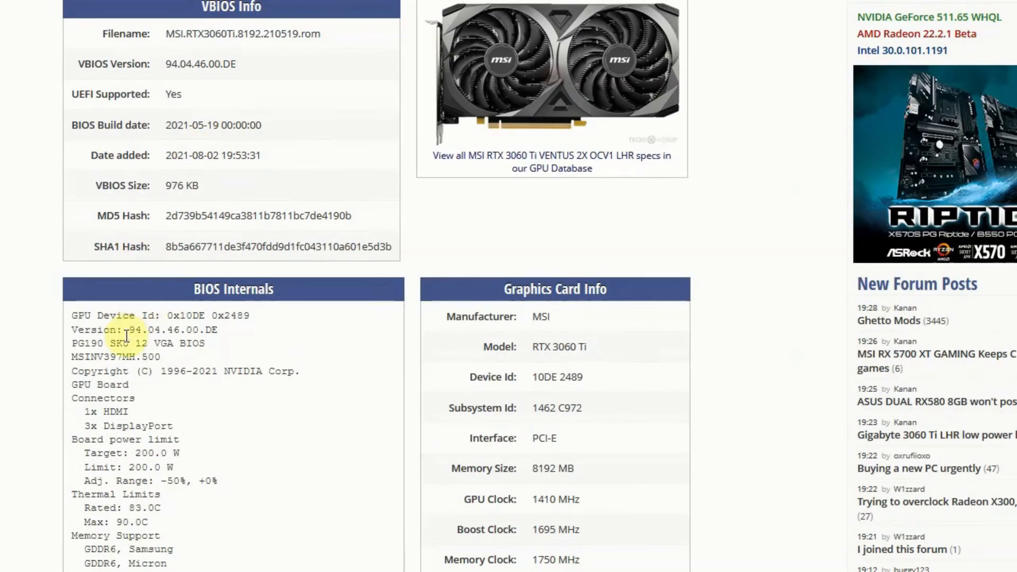
drag(128, 330, 218, 327)
click(217, 325)
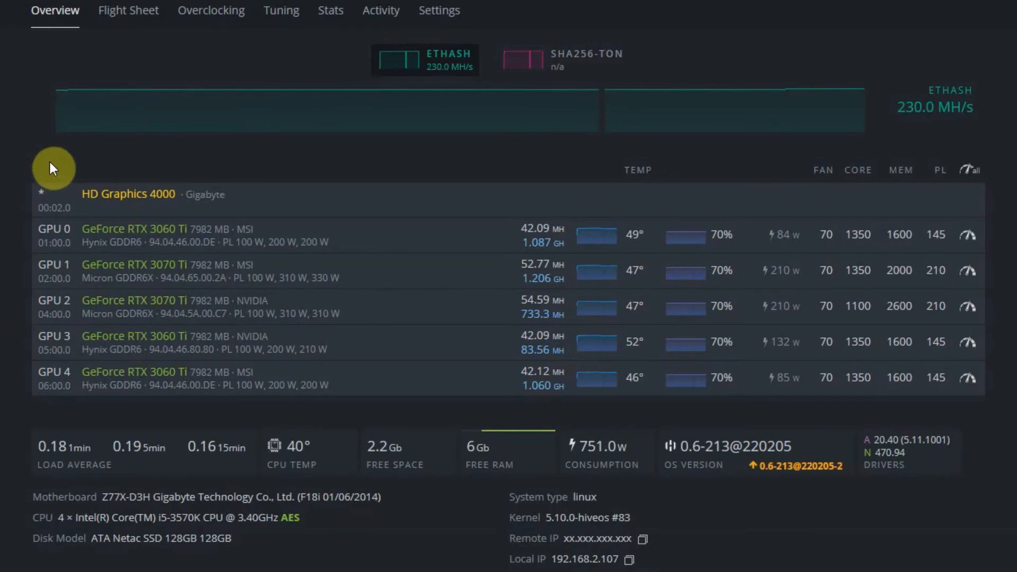
drag(173, 243, 214, 242)
triple_click(212, 242)
click(219, 242)
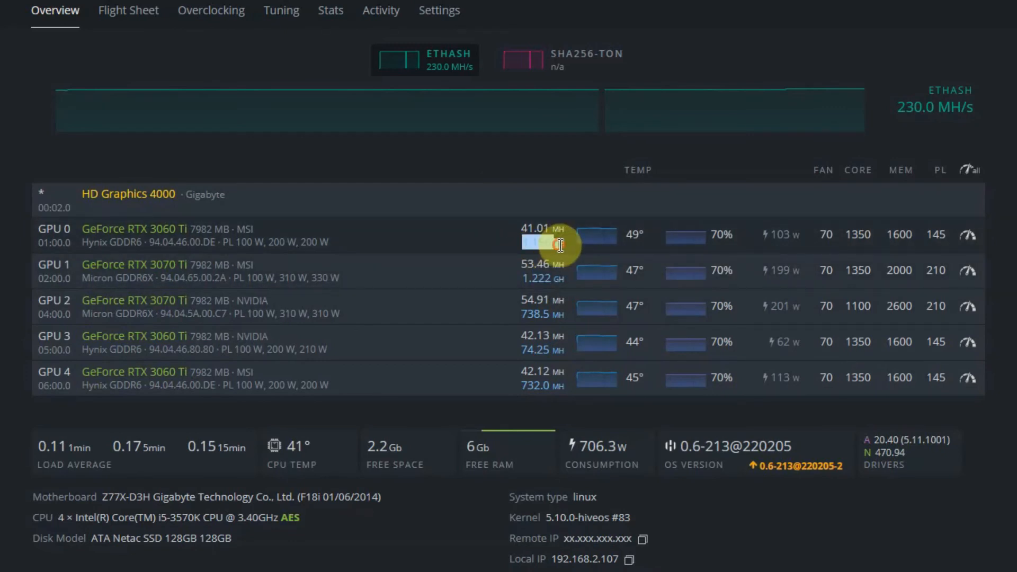
- Check GPU 0's two hash rate readings and its core clock setting in the rig's GPU list
drag(565, 243, 513, 246)
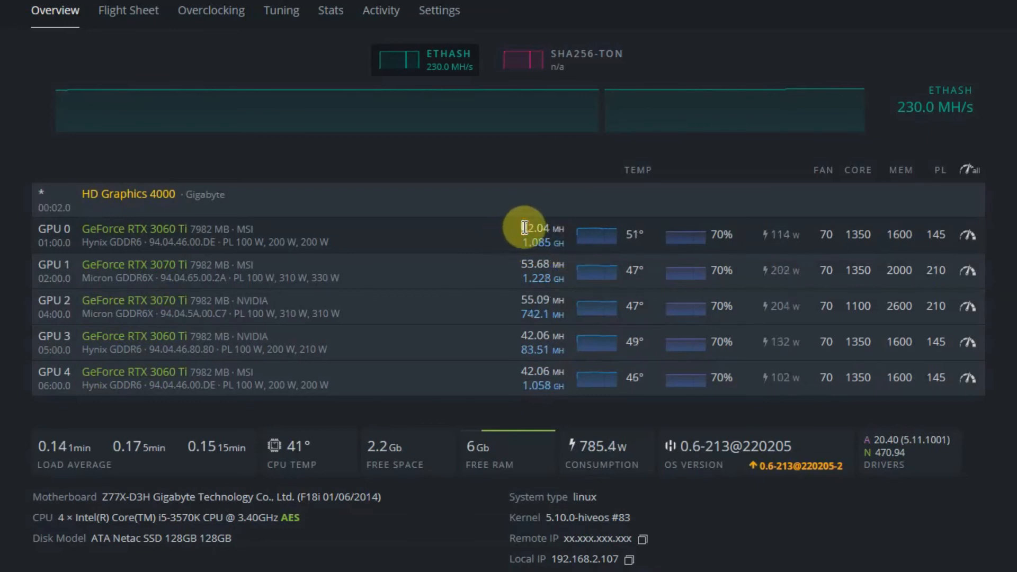
drag(523, 227, 563, 229)
click(563, 229)
drag(847, 234, 870, 234)
click(871, 235)
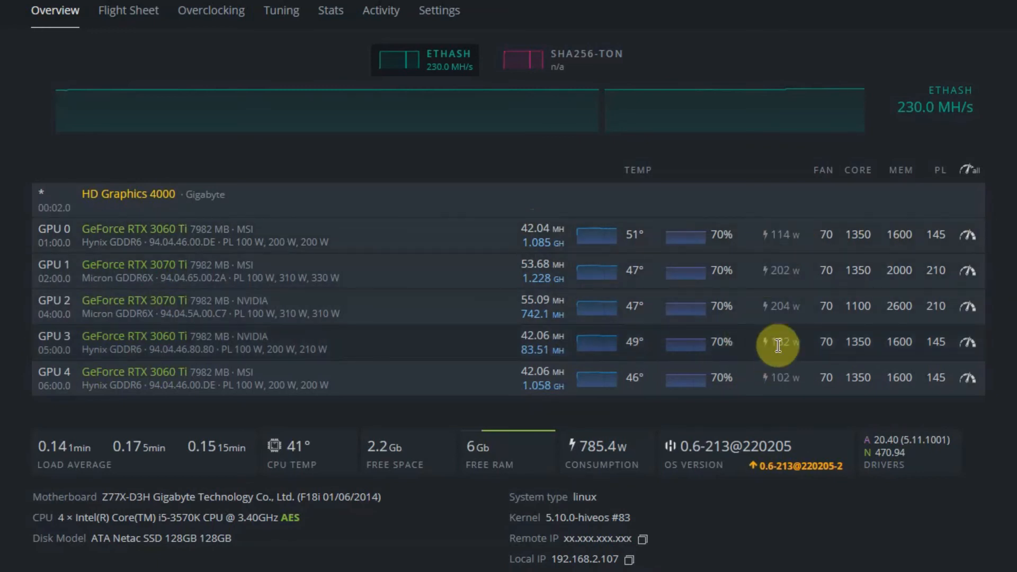
- Compare the power draw readings of GPU 4 and GPU 0 in the rig's GPU list
drag(765, 380, 800, 379)
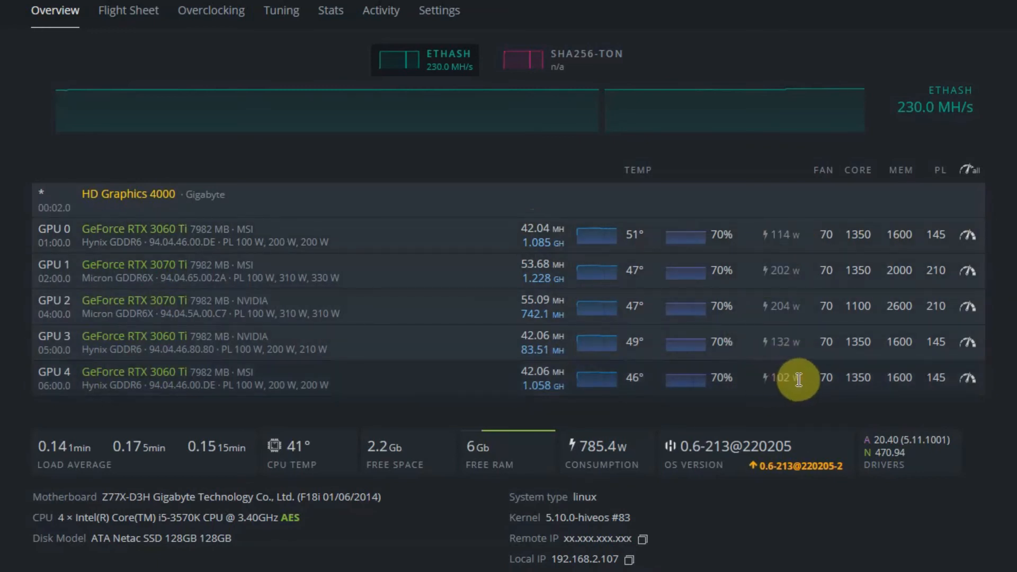
drag(801, 231, 767, 228)
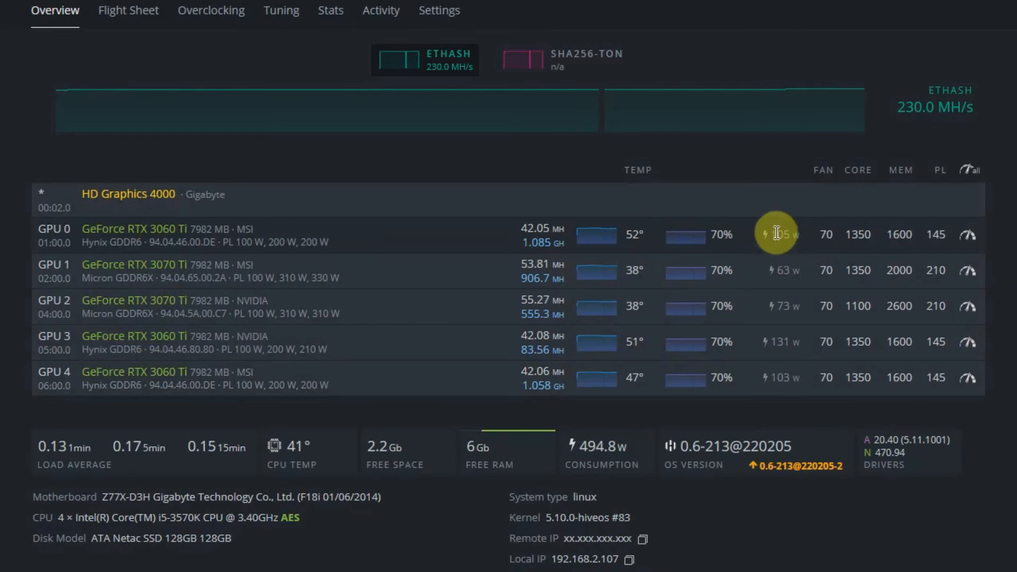
drag(771, 234, 799, 234)
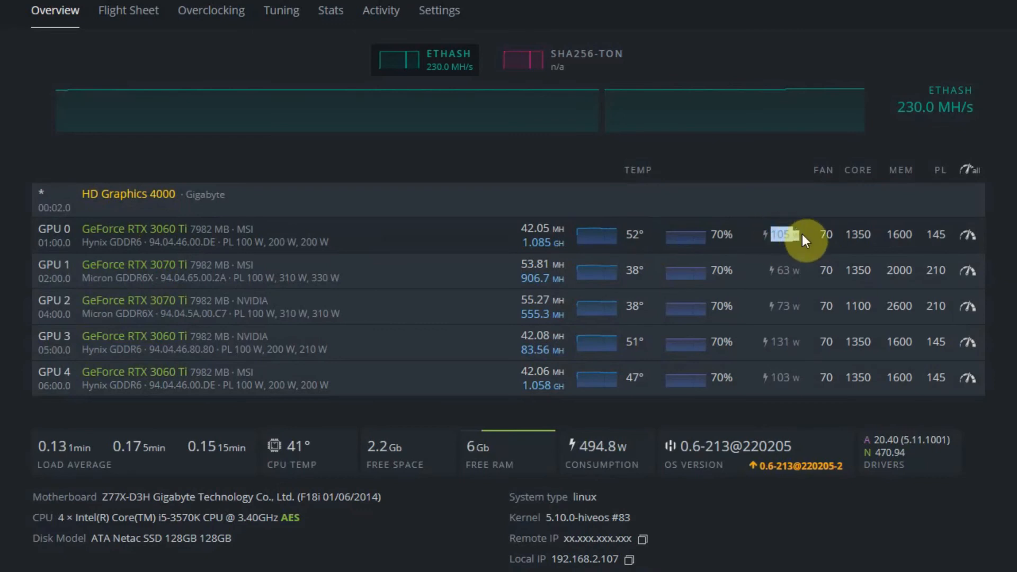